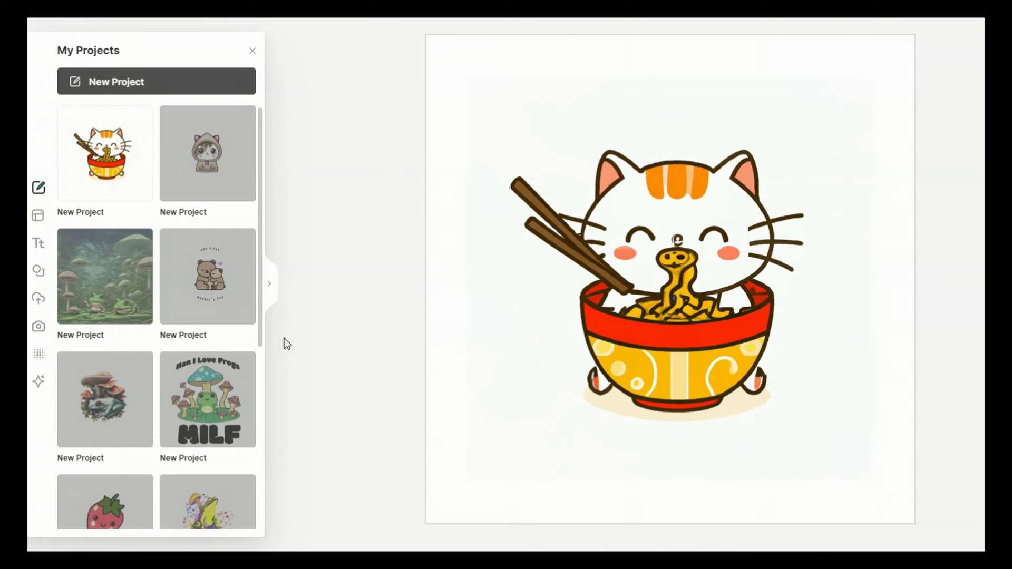
# Load the hooded cat, frog mushroom forest, mother's day bears and Man I Love Frogs projects
pyautogui.click(231, 156)
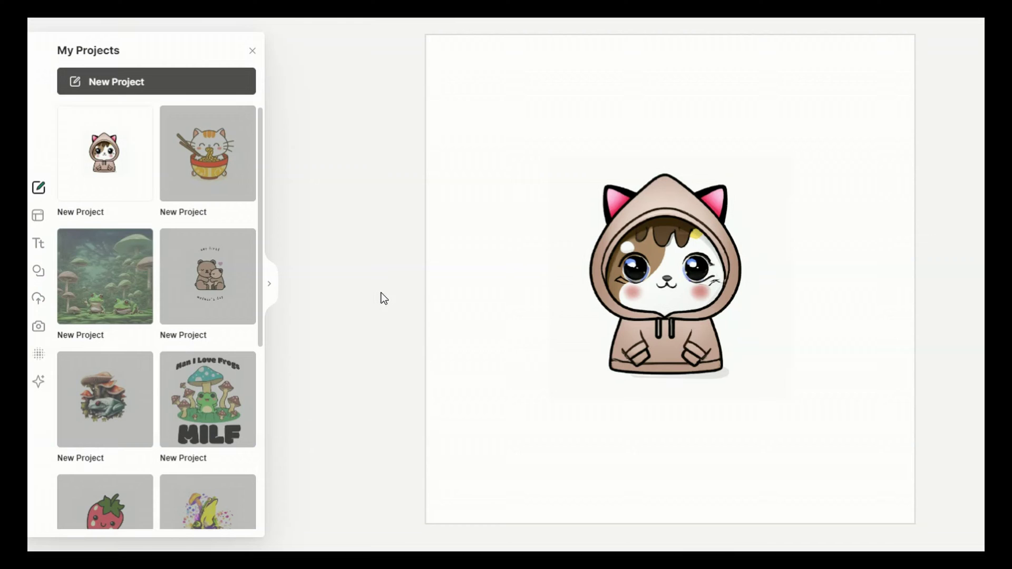
pyautogui.click(125, 285)
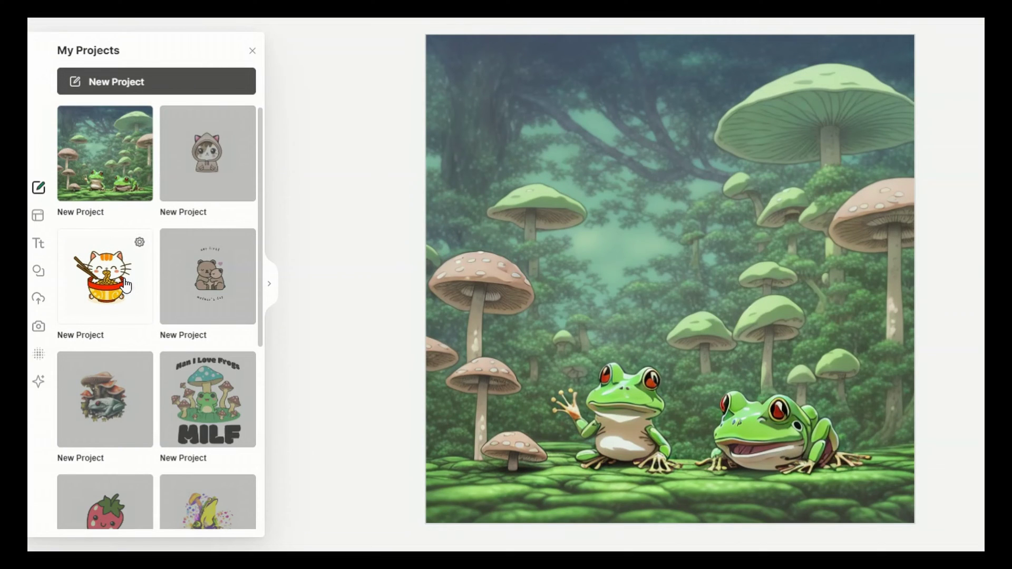
pyautogui.moveTo(207, 277)
pyautogui.click(203, 290)
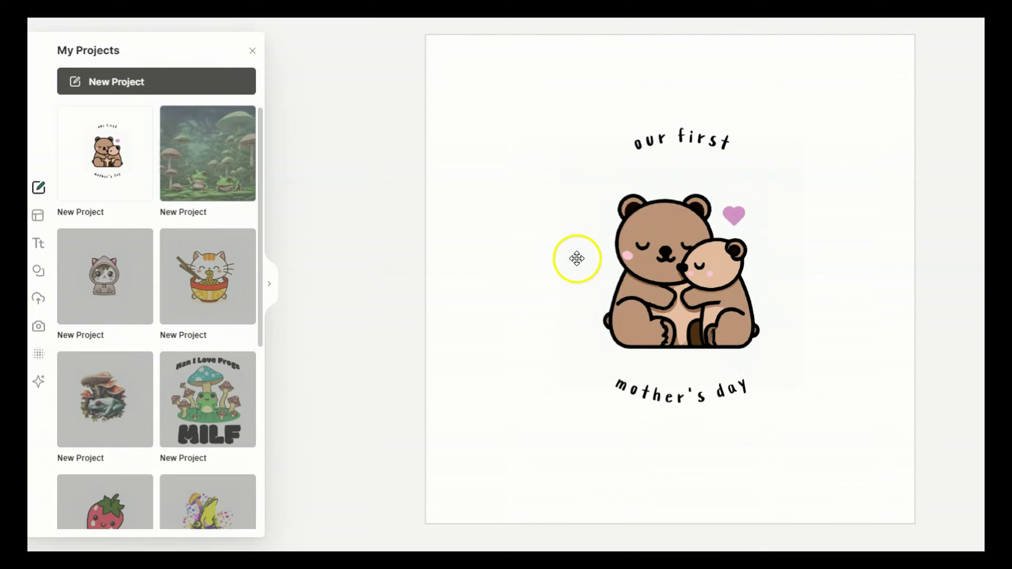
pyautogui.click(379, 282)
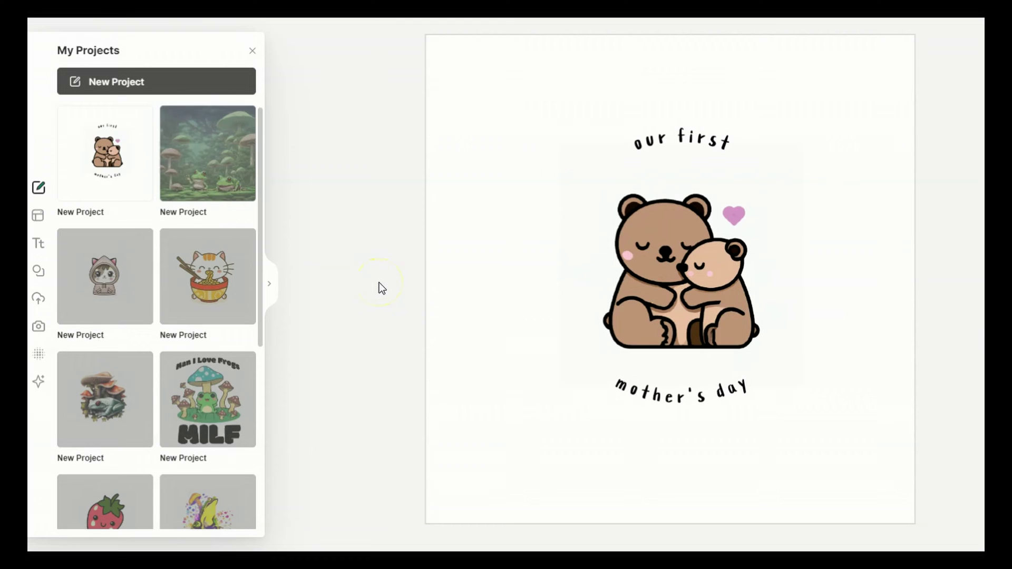
pyautogui.click(377, 299)
pyautogui.click(198, 395)
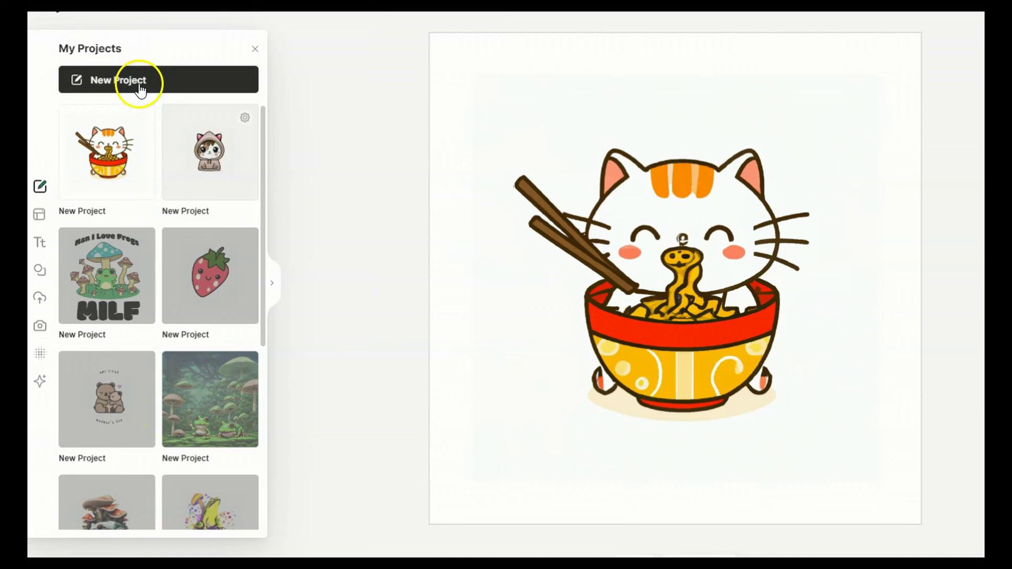
# Start a blank project, open Kittl AI and select the old frog prompt for replacement
pyautogui.click(106, 84)
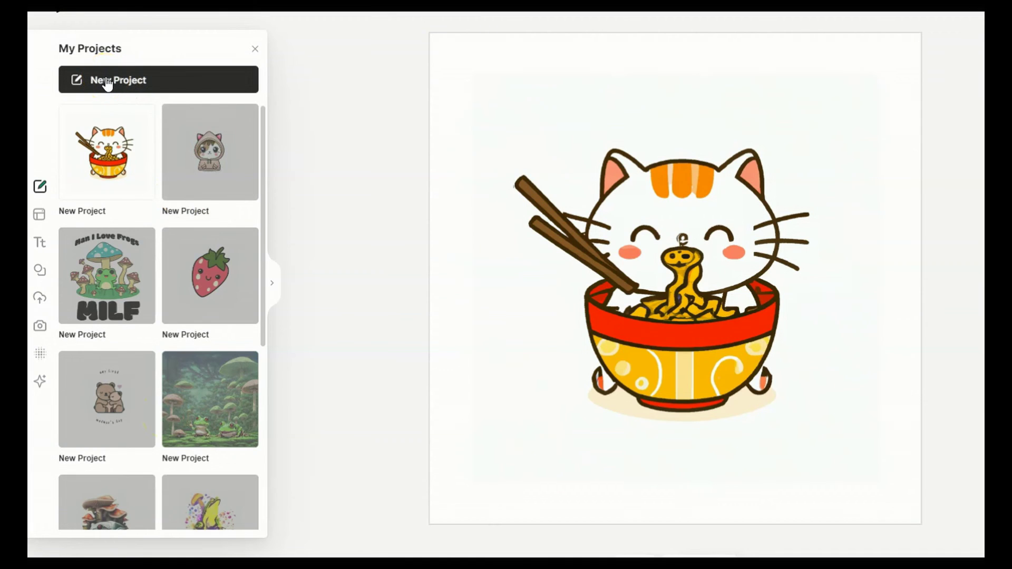
pyautogui.click(41, 383)
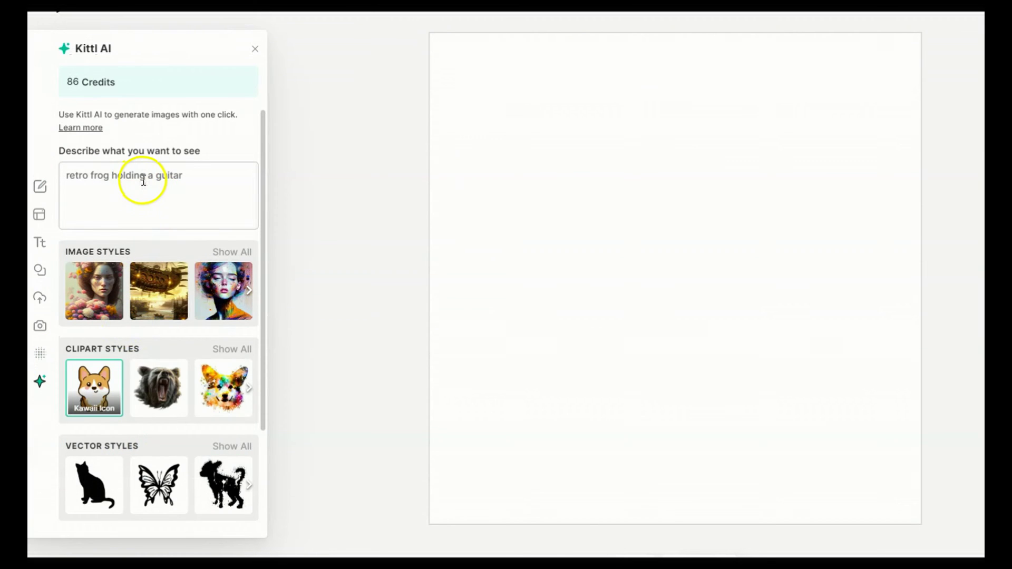
pyautogui.click(176, 185)
pyautogui.scroll(-3, 118, 237)
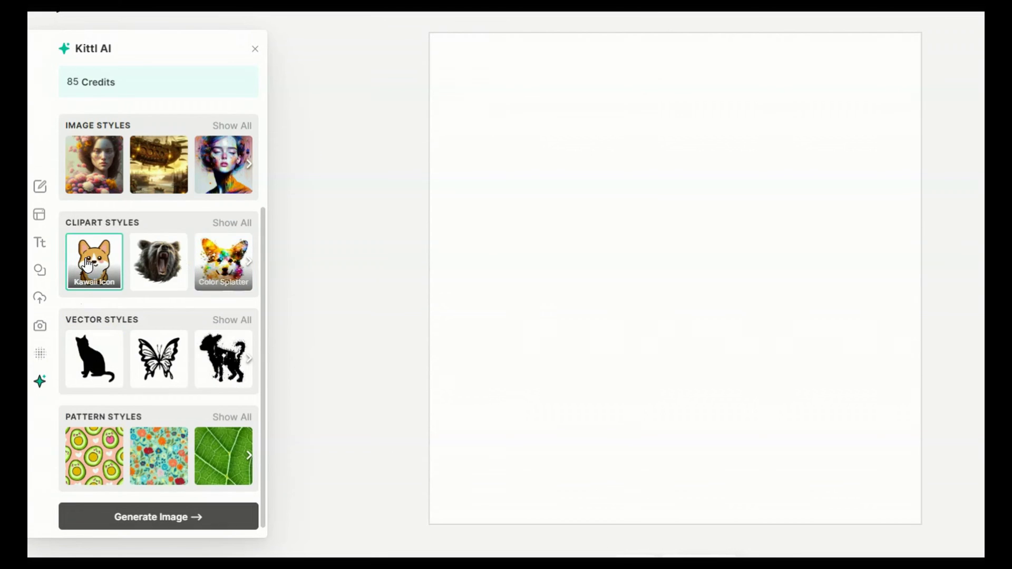
pyautogui.scroll(3, 132, 248)
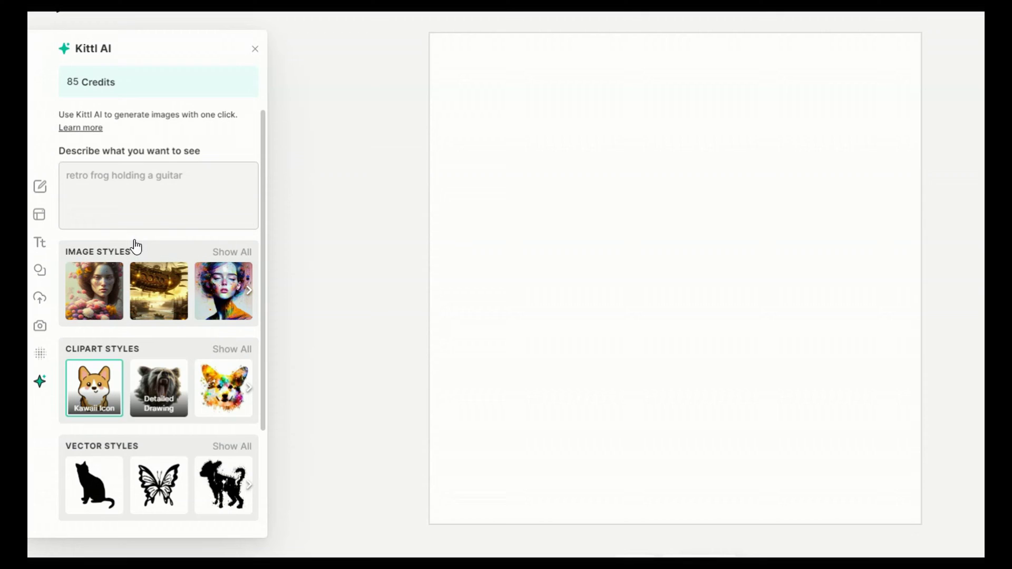
pyautogui.click(147, 177)
pyautogui.tripleClick(147, 178)
pyautogui.write('CA')
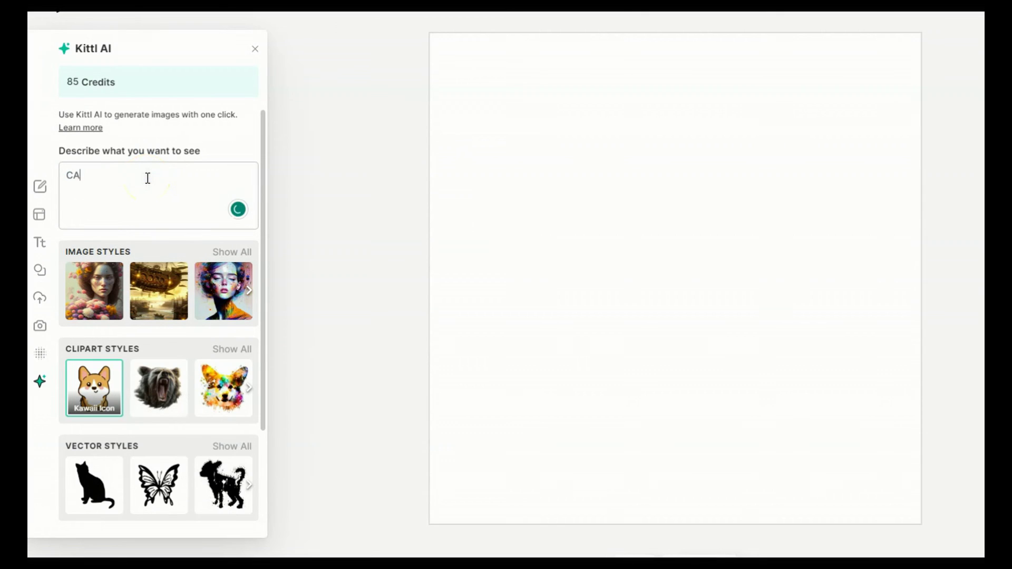
pyautogui.write('T EATING R')
pyautogui.write('AMEN NOODLES')
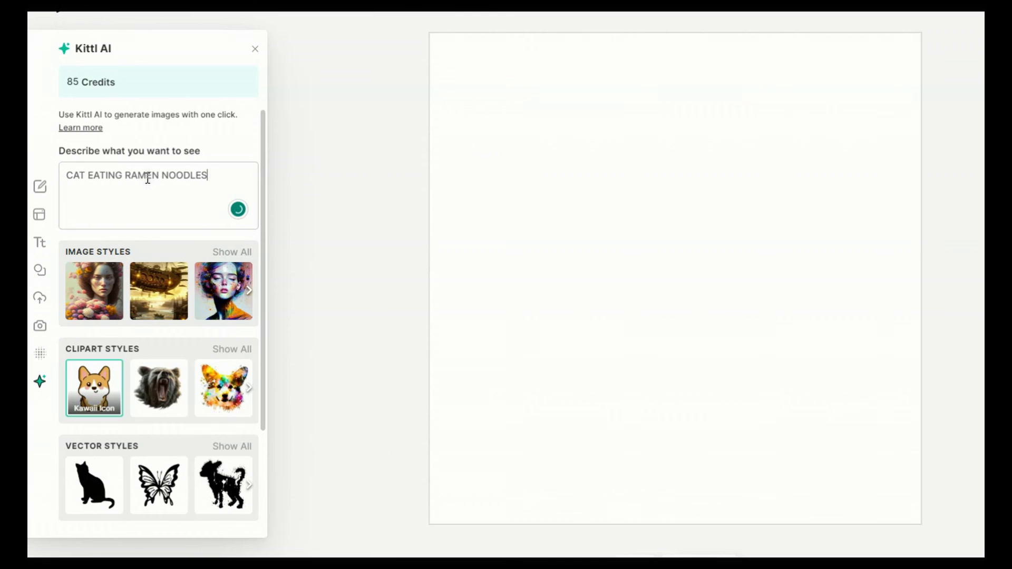
pyautogui.scroll(-2, 230, 298)
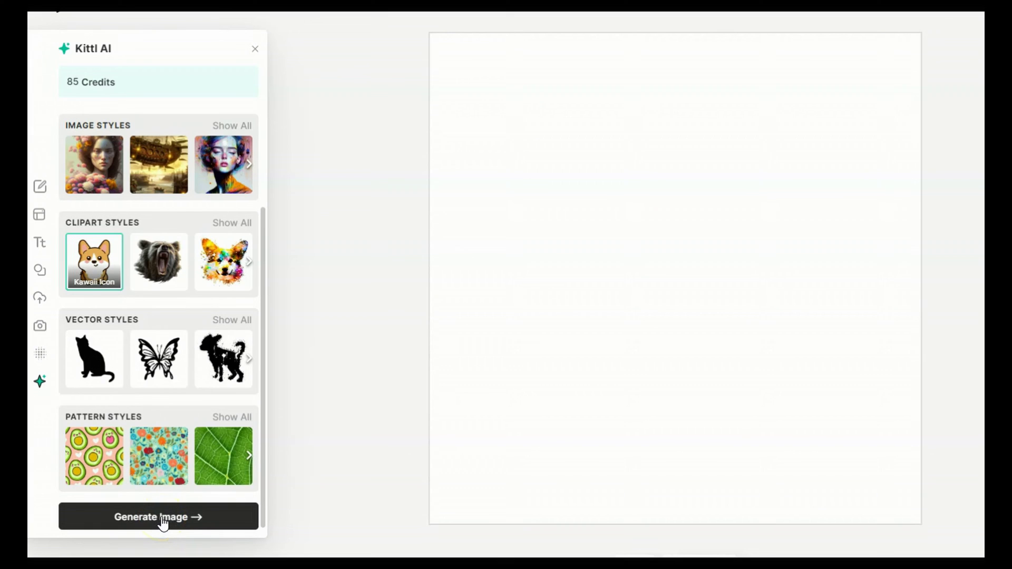
# Generate the kawaii cat-eating-ramen image and drag its corners outward to enlarge it
pyautogui.click(160, 523)
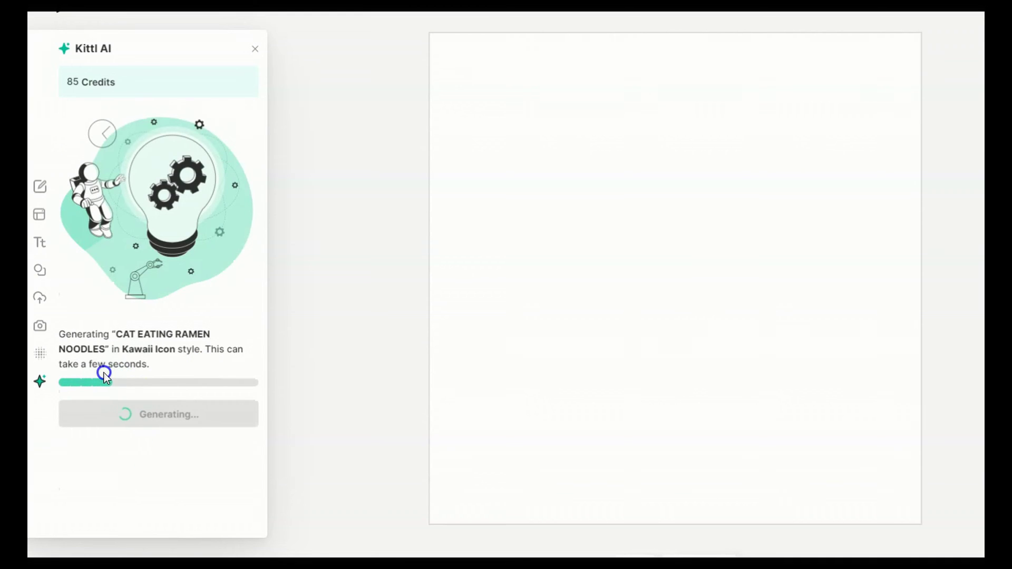
pyautogui.click(93, 503)
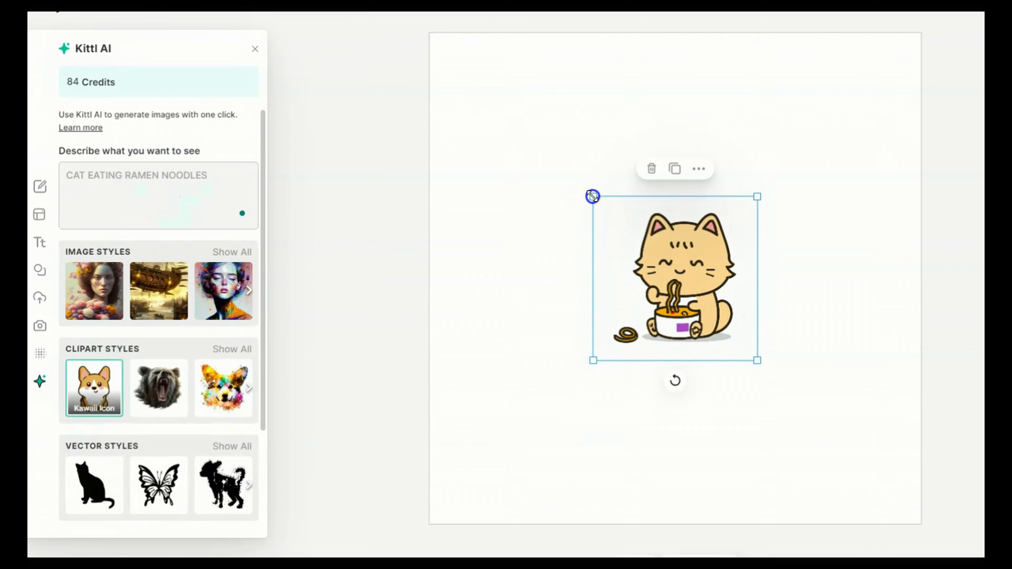
pyautogui.moveTo(589, 204); pyautogui.dragTo(515, 152)
pyautogui.moveTo(757, 360); pyautogui.dragTo(778, 380)
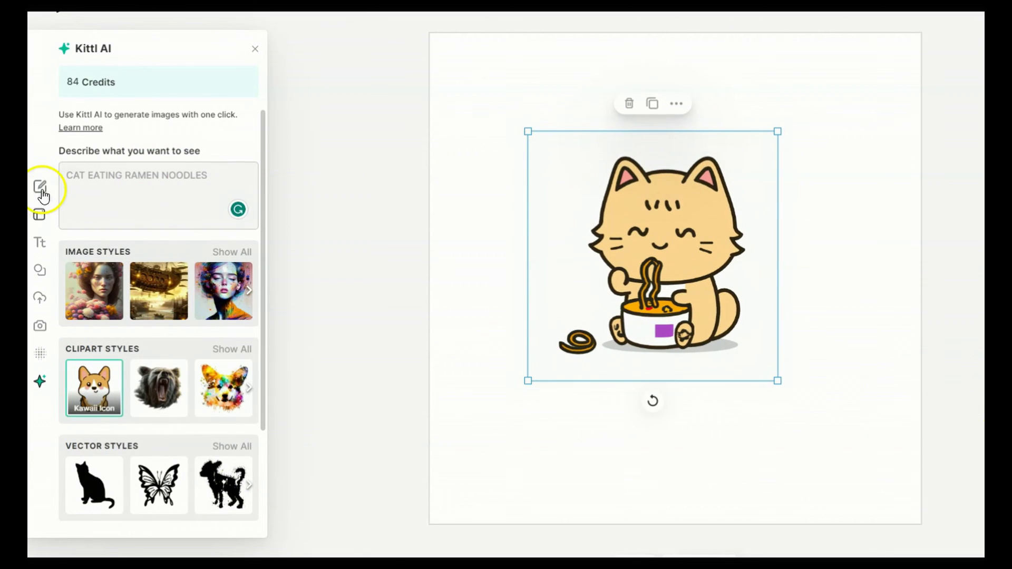
# Switch between the yellow and red-bowl ramen-cat projects, glance at Text, then reopen the red-bowl cat
pyautogui.click(41, 187)
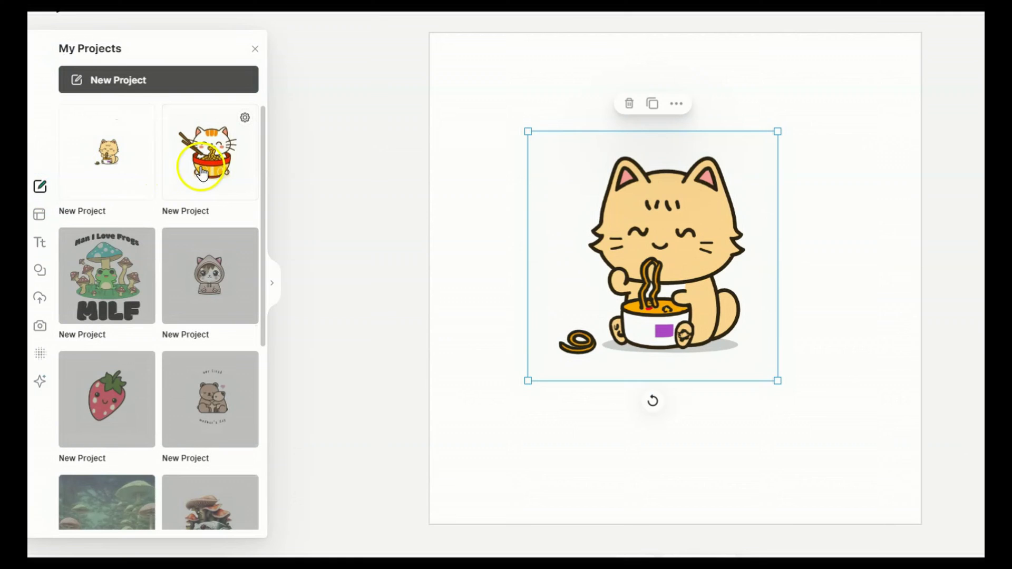
pyautogui.click(211, 173)
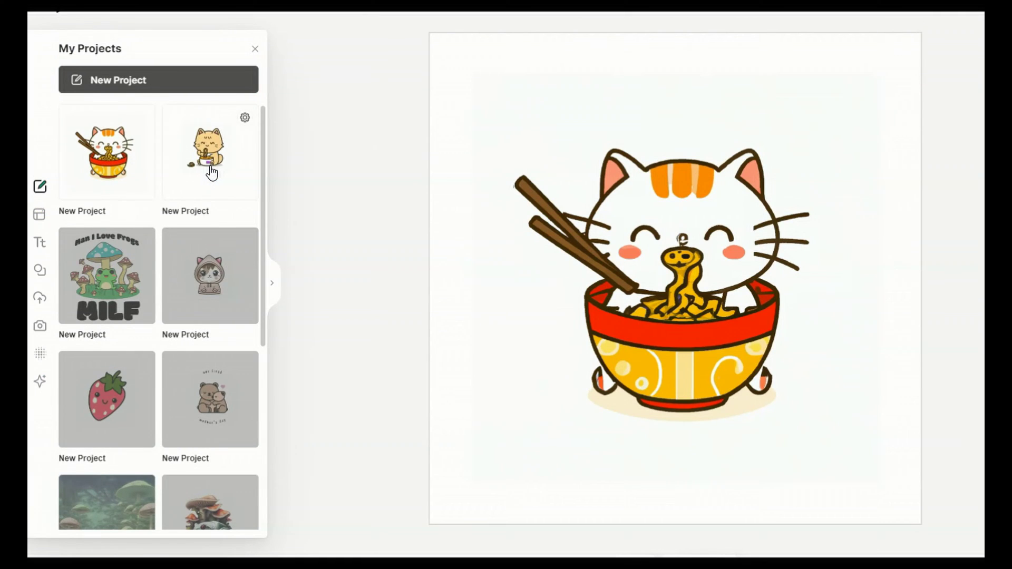
pyautogui.click(189, 158)
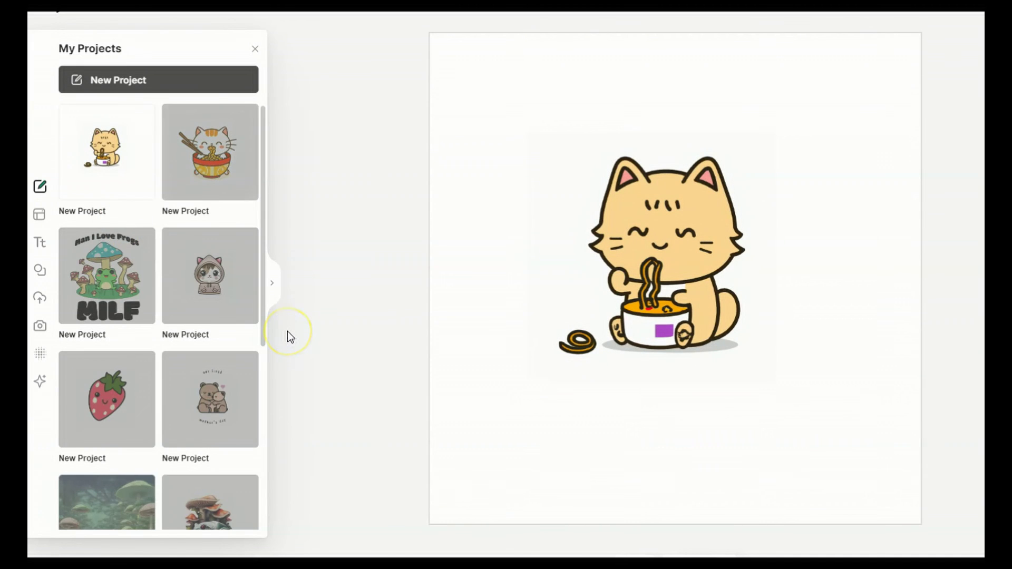
pyautogui.click(40, 242)
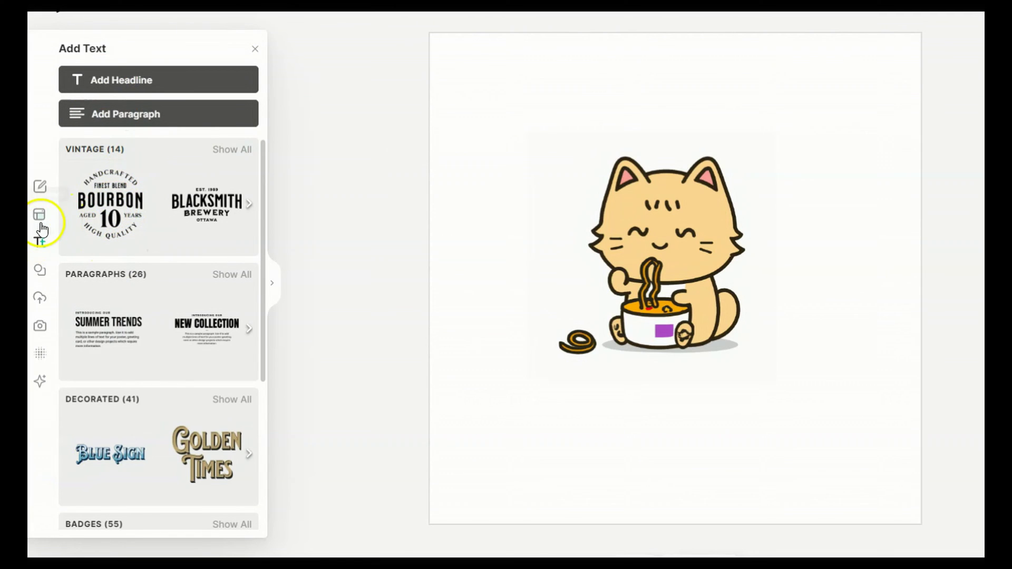
pyautogui.click(40, 190)
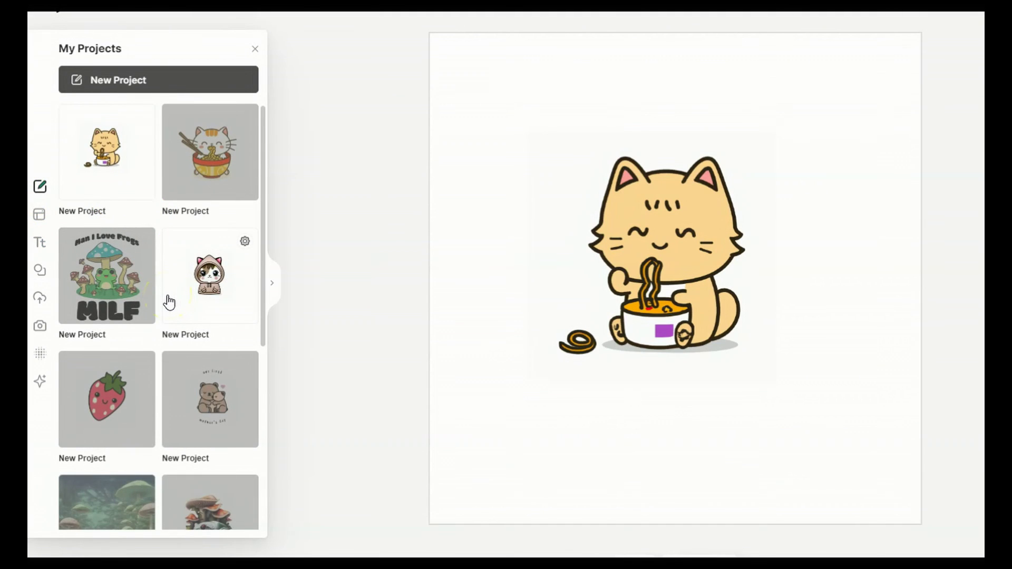
pyautogui.click(208, 281)
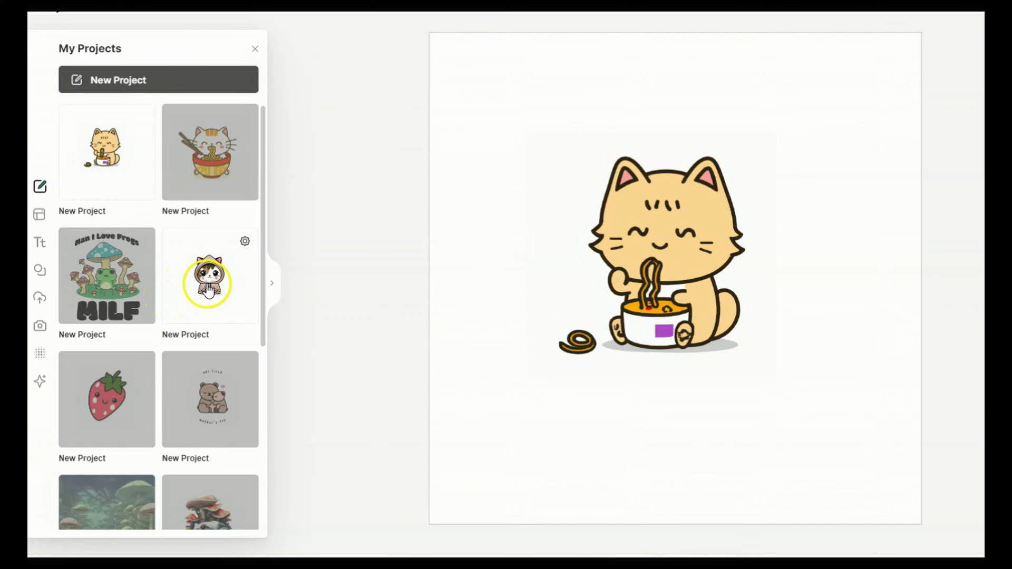
pyautogui.scroll(-1, 210, 281)
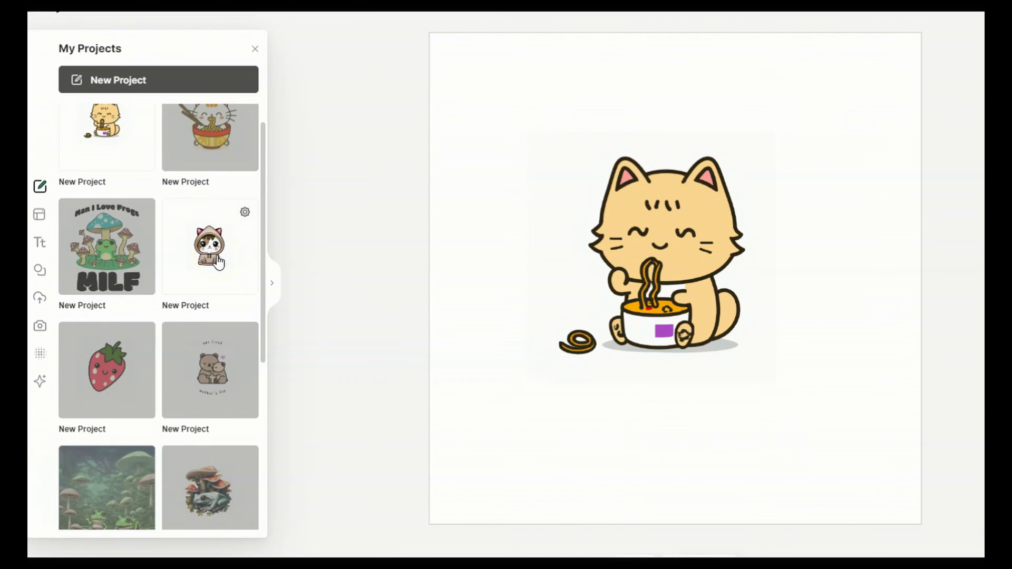
pyautogui.scroll(1, 219, 263)
pyautogui.click(198, 154)
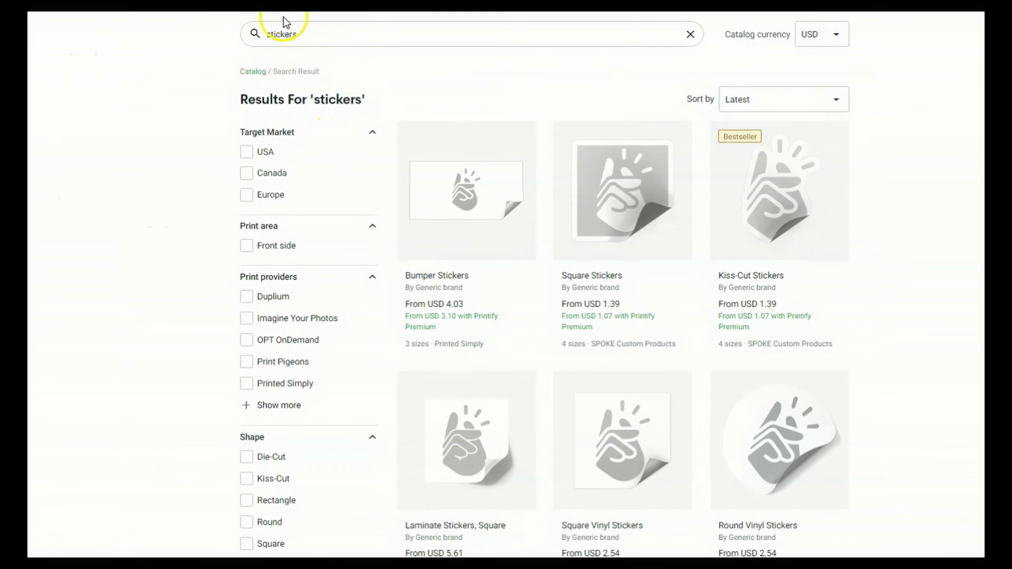
# Pick Kiss-Cut Stickers from the 'stickers' results and start designing with SPOKE Custom Products
pyautogui.click(279, 40)
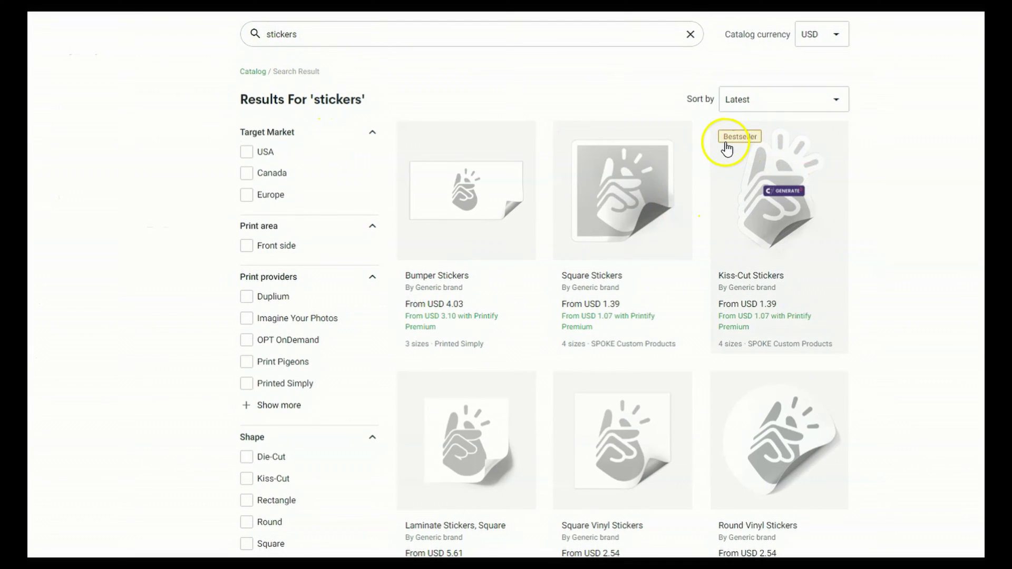
pyautogui.click(771, 312)
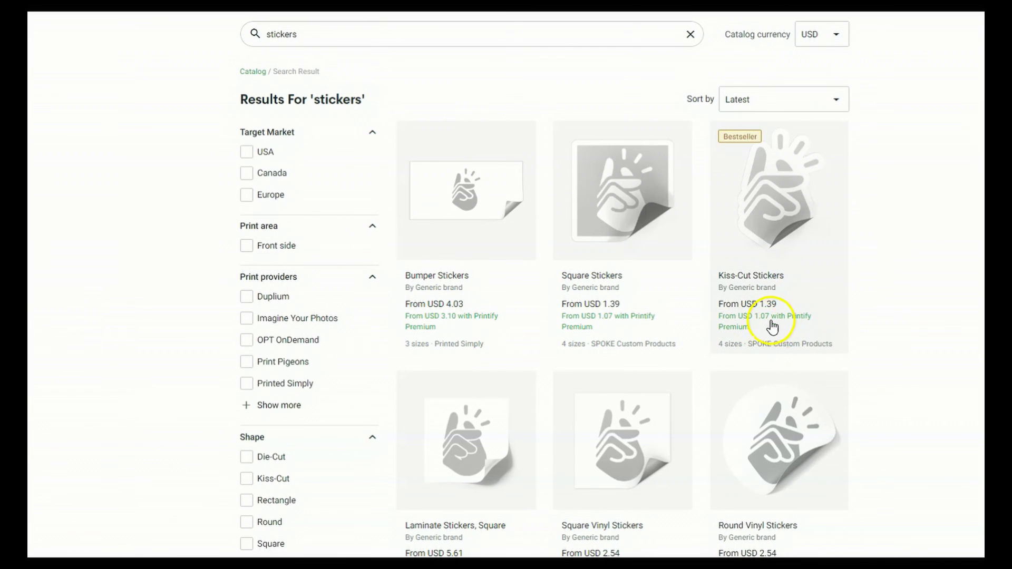
pyautogui.moveTo(779, 190)
pyautogui.click(802, 225)
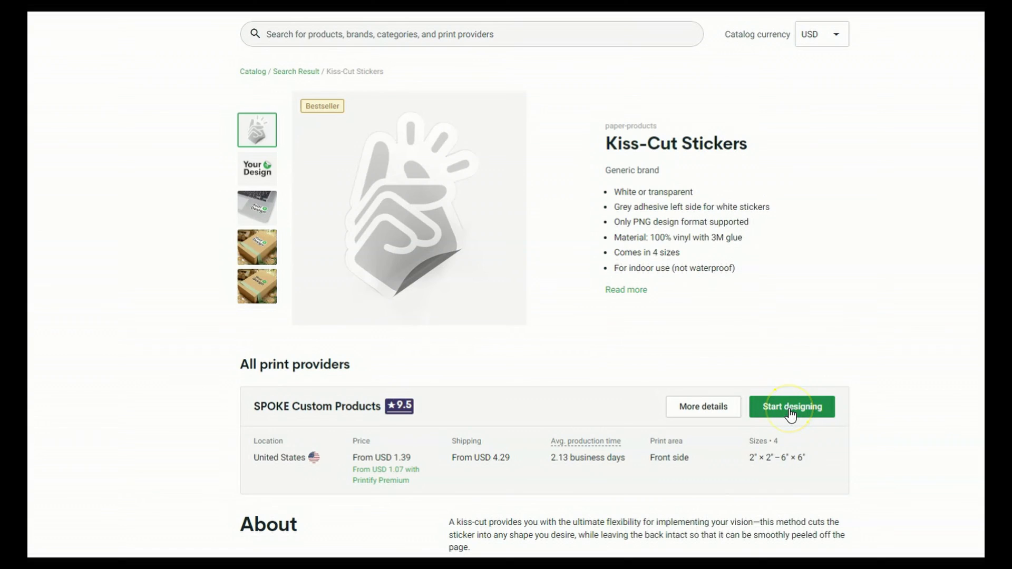
pyautogui.click(791, 413)
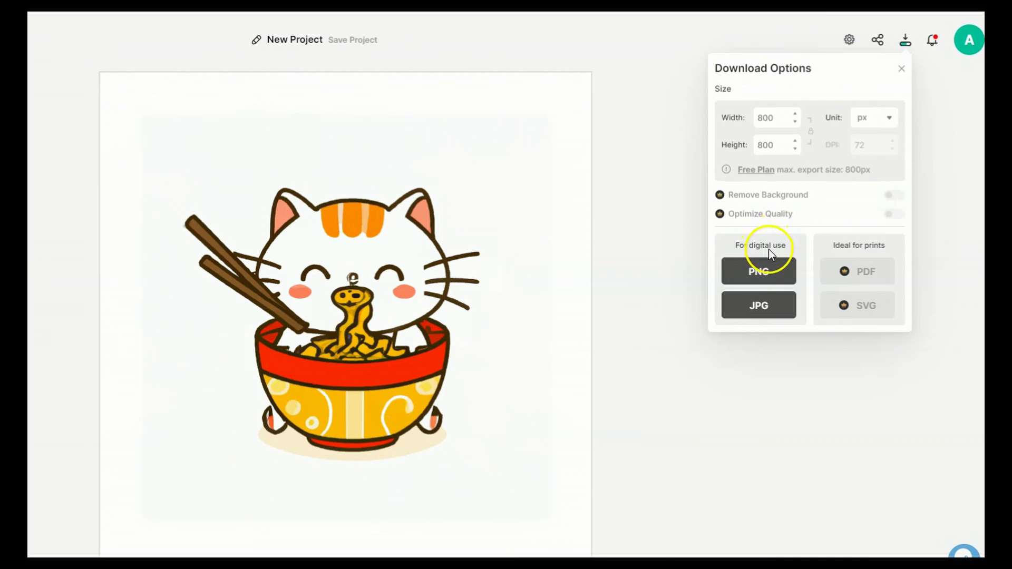
# Export the white ramen-cat design as an 800×800 px PNG for digital use
pyautogui.click(756, 272)
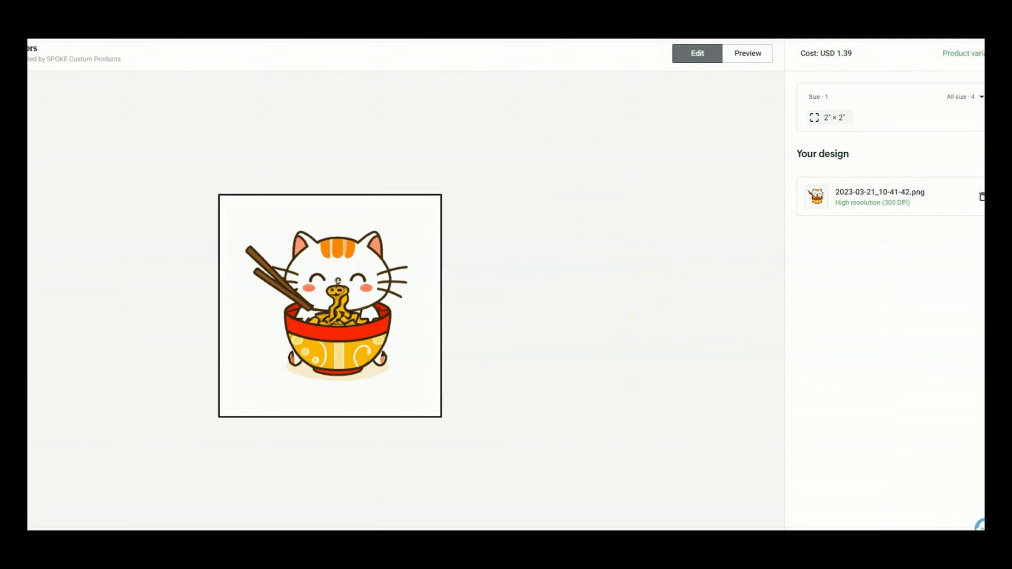
# Preview the sticker on the Context 1 laptop mockup and set its type to Transparent
pyautogui.click(747, 59)
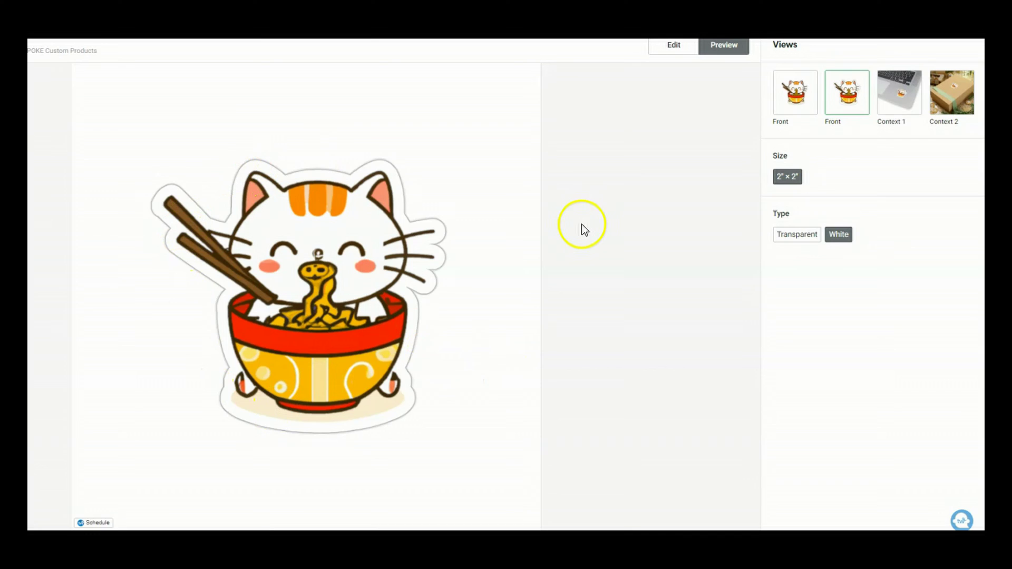
pyautogui.click(892, 95)
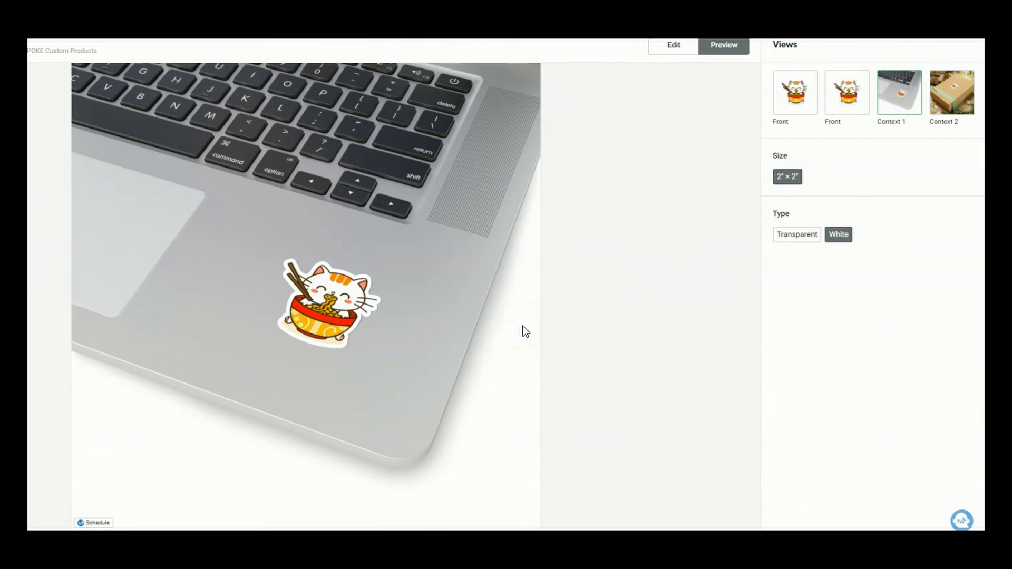
pyautogui.click(797, 234)
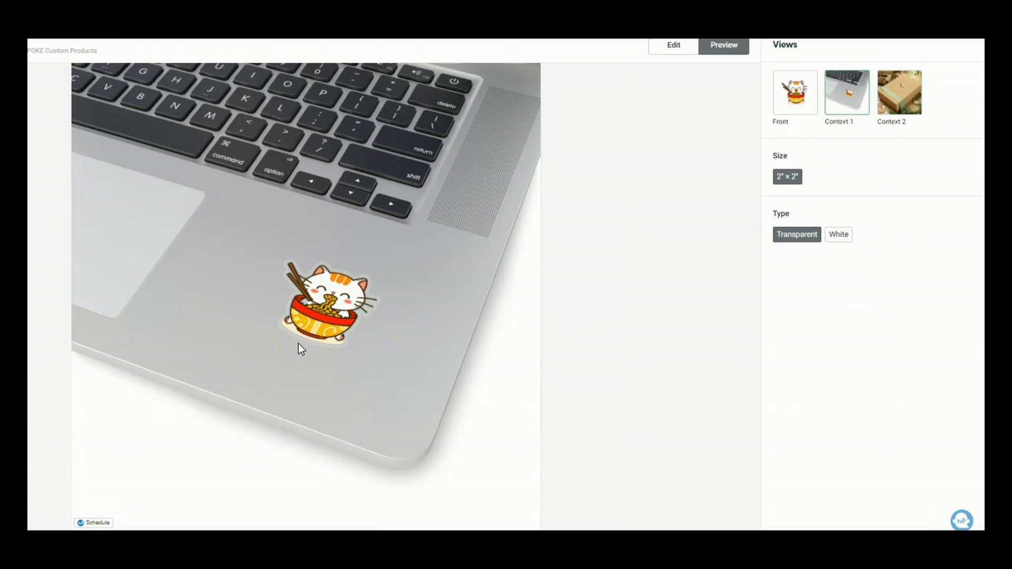
pyautogui.scroll(-1, 875, 515)
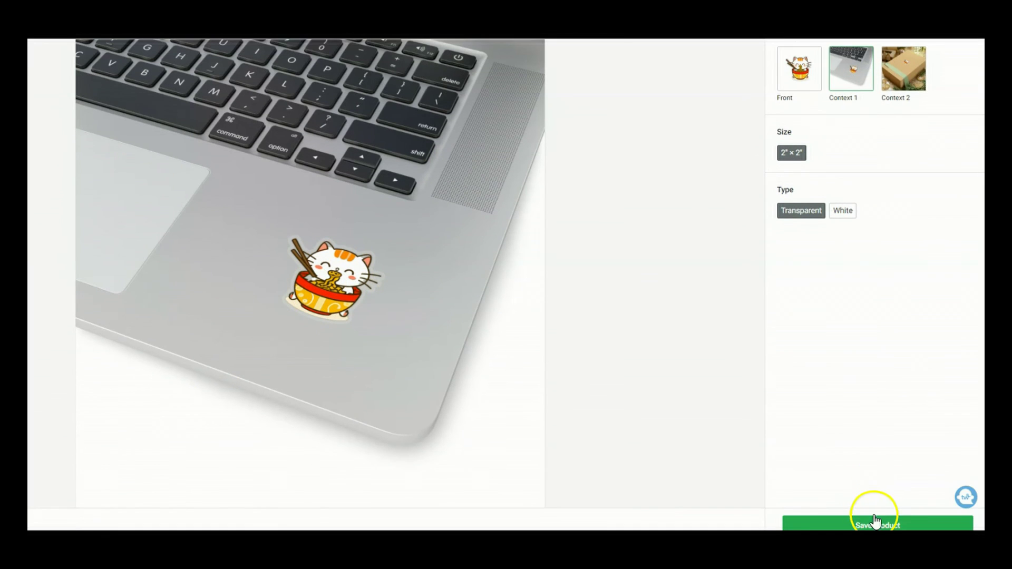